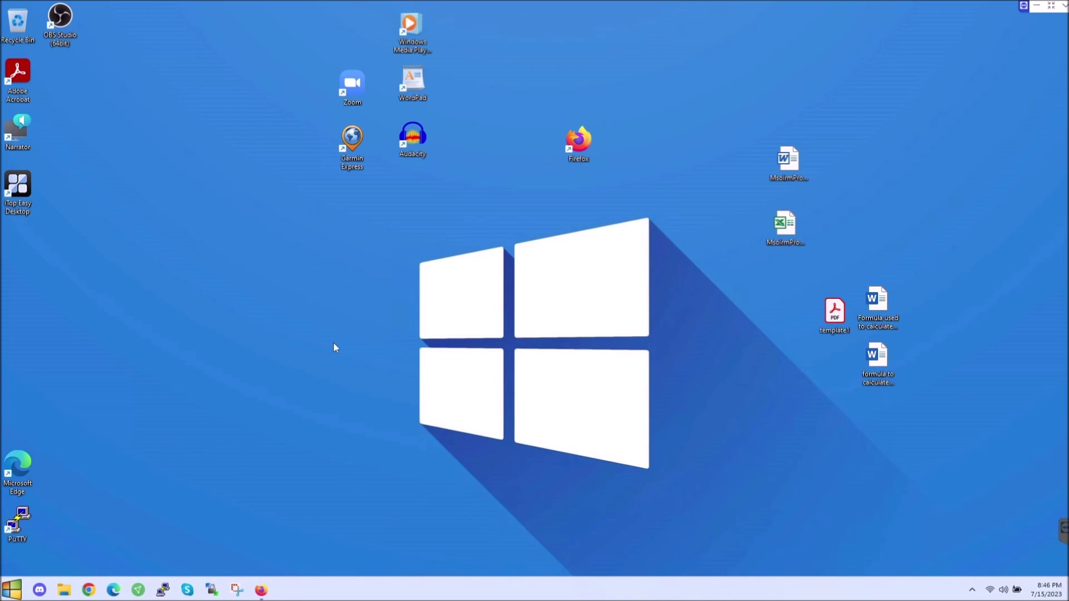
# Minimize the browser, launch iTop Easy Desktop, and move its Getting started window up-left.
pyautogui.click(261, 590)
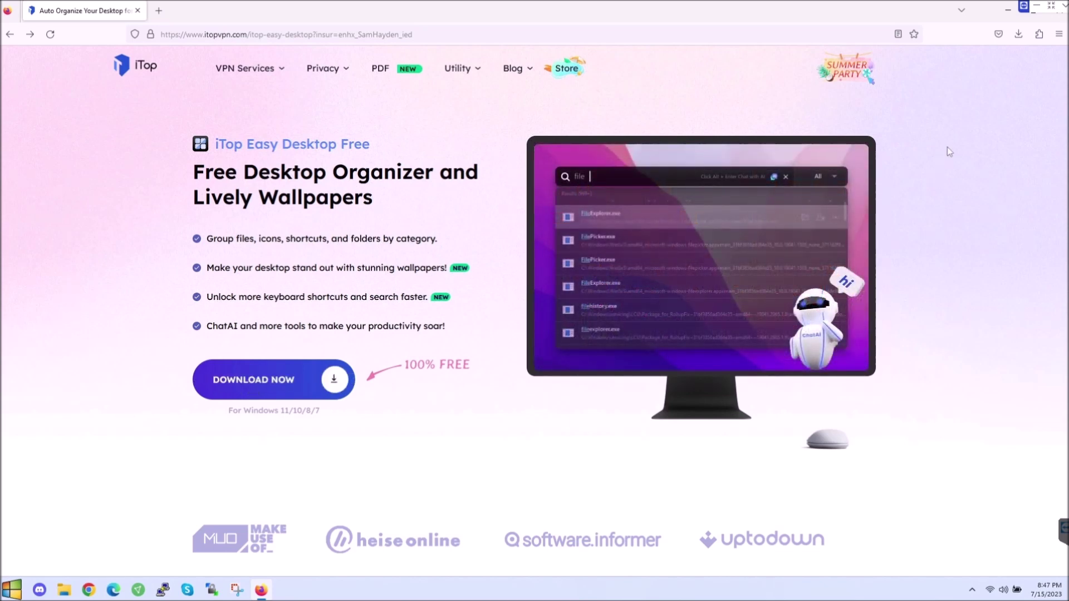
pyautogui.click(1005, 15)
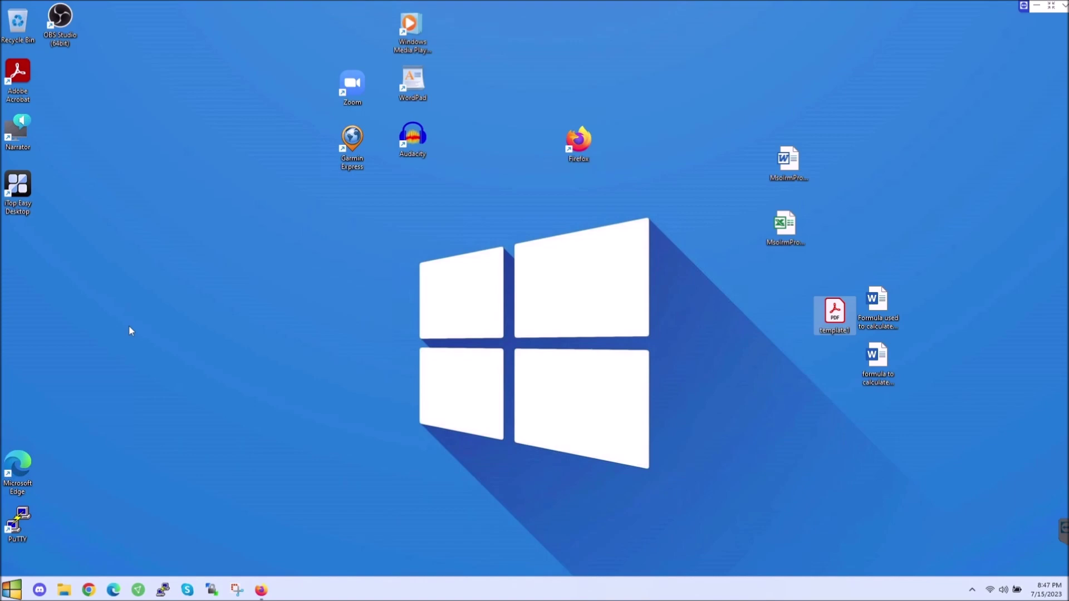
pyautogui.doubleClick(23, 187)
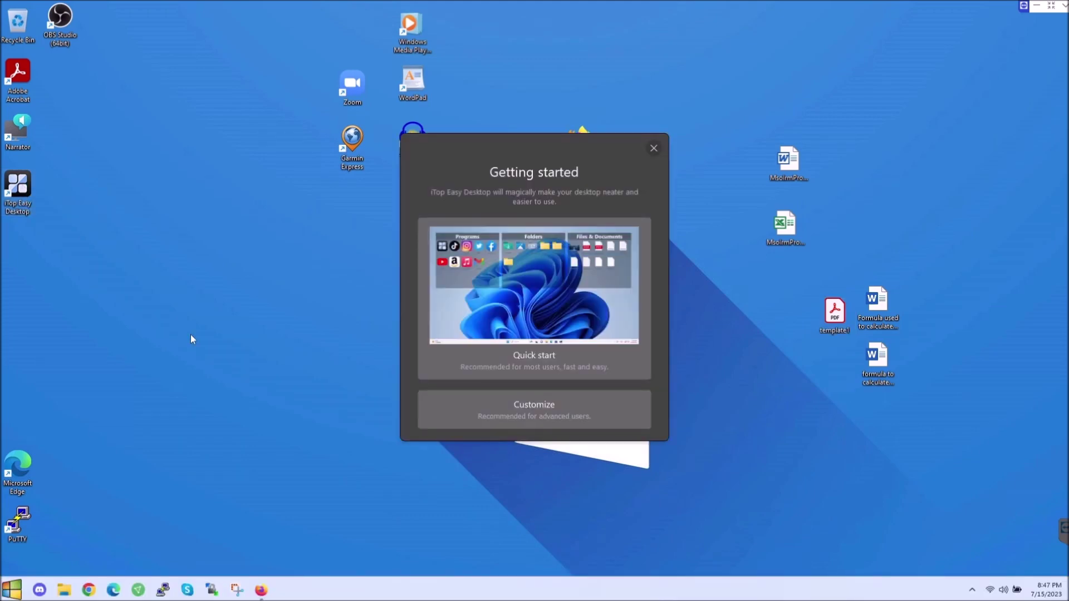
pyautogui.moveTo(530, 143); pyautogui.dragTo(507, 105)
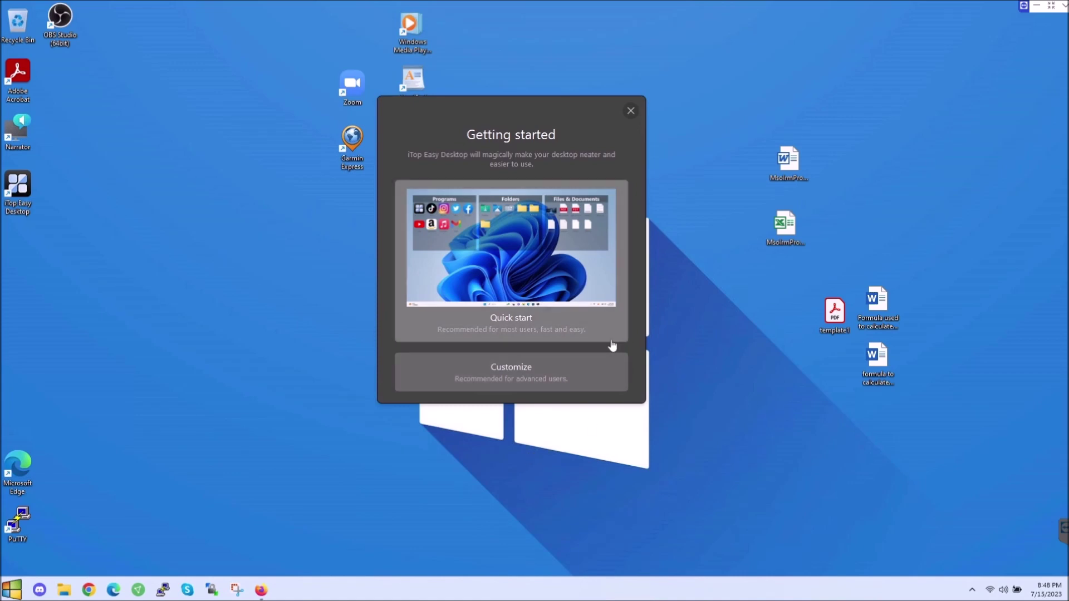
# Choose Quick start to auto-sort desktop icons into boxes, then lower the settings window.
pyautogui.click(570, 328)
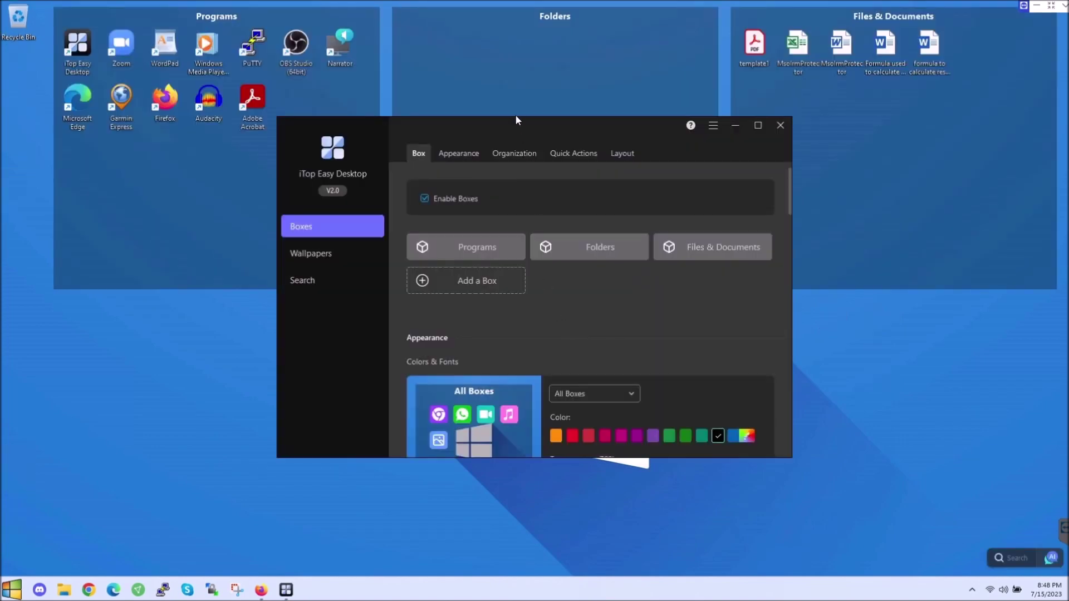
pyautogui.moveTo(513, 123); pyautogui.dragTo(523, 212)
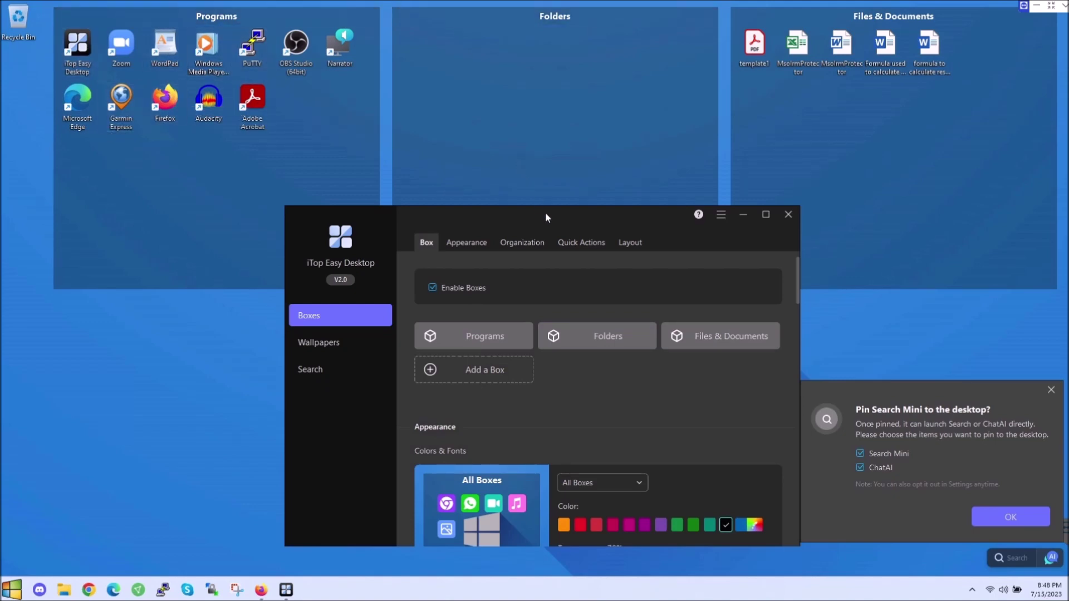
pyautogui.moveTo(546, 210); pyautogui.dragTo(492, 217)
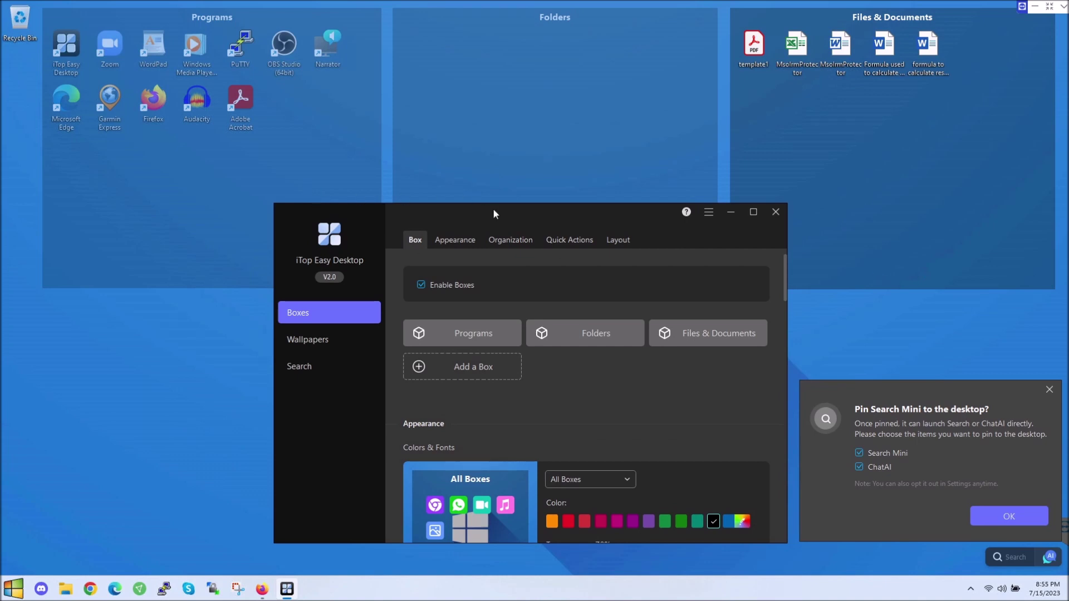
pyautogui.moveTo(495, 212); pyautogui.dragTo(485, 152)
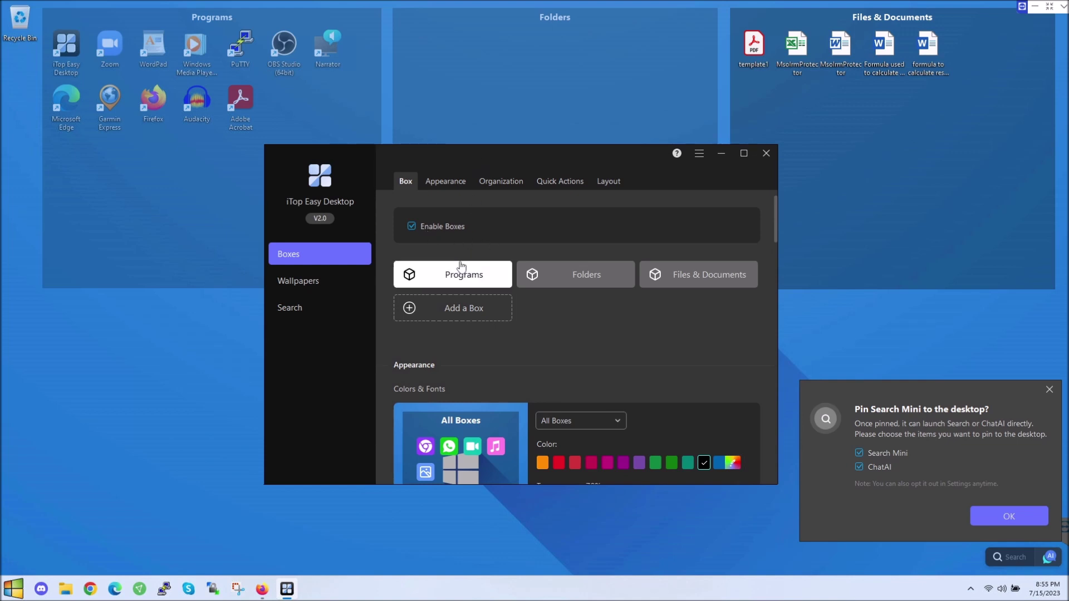
pyautogui.moveTo(544, 155); pyautogui.dragTo(545, 164)
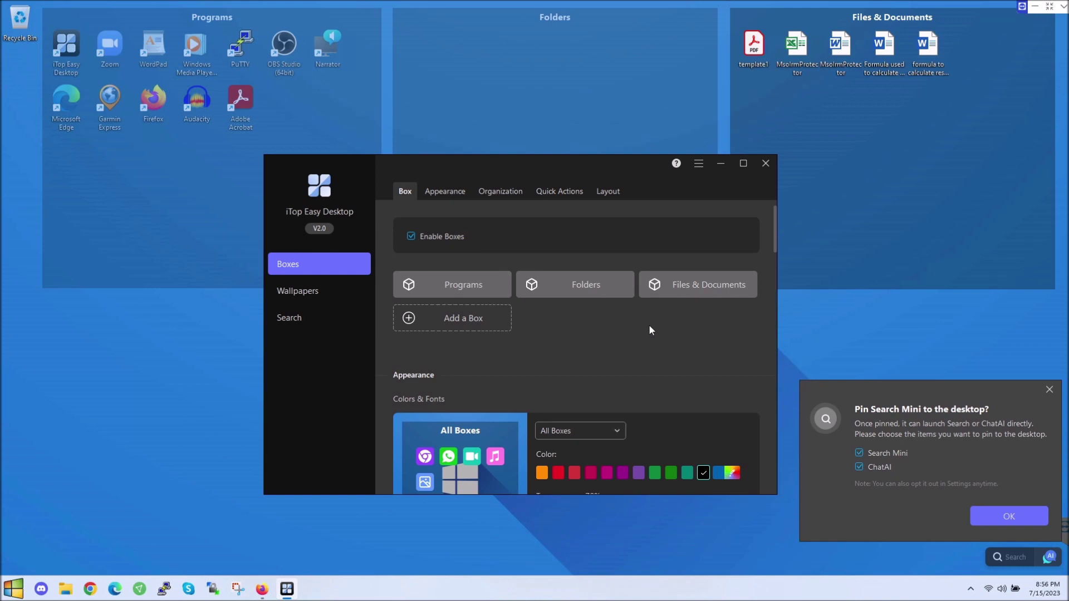
pyautogui.moveTo(543, 162); pyautogui.dragTo(673, 252)
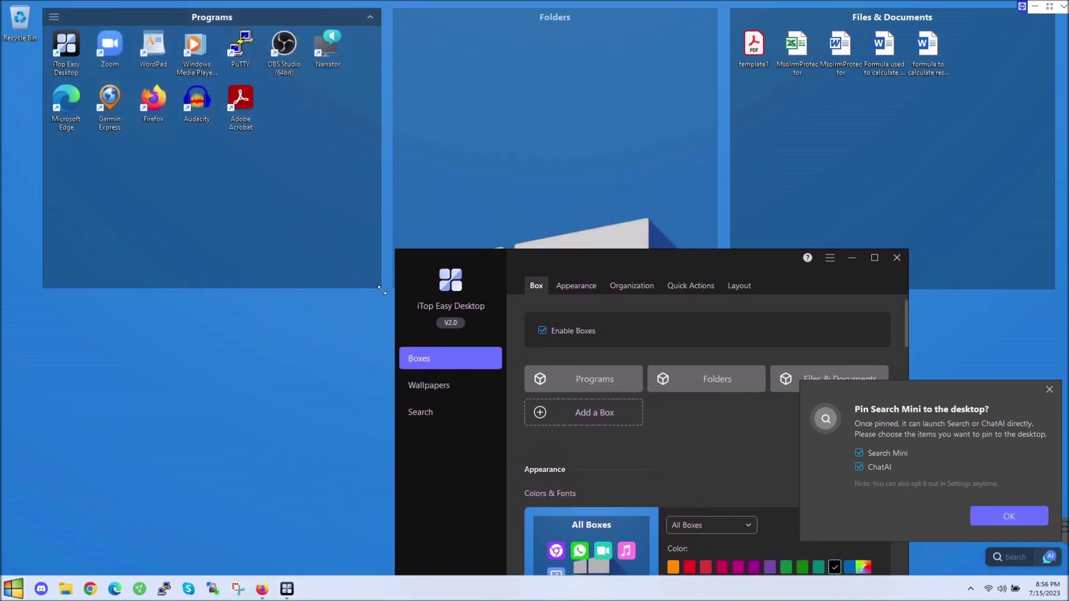
# Shrink the Programs and Folders boxes and place Folders below Programs.
pyautogui.moveTo(380, 289); pyautogui.dragTo(361, 180)
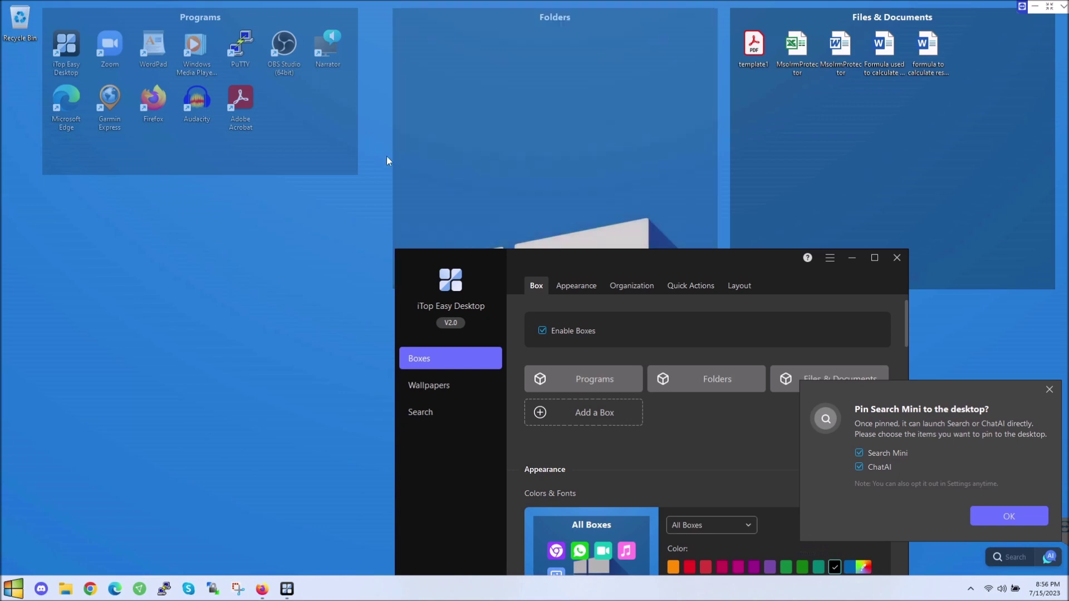
pyautogui.moveTo(546, 258); pyautogui.dragTo(524, 365)
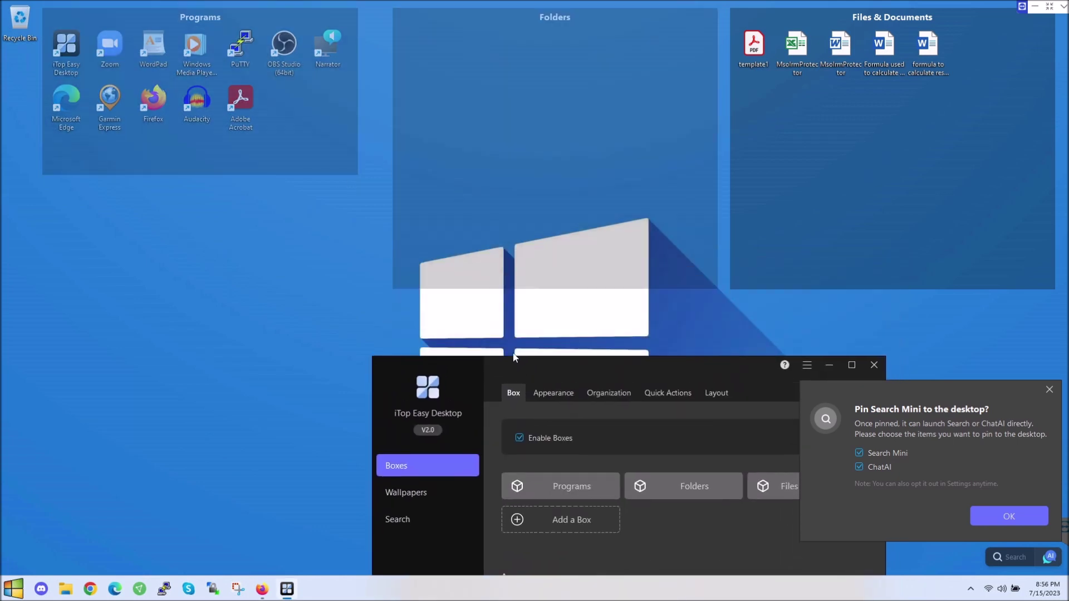
pyautogui.moveTo(392, 289); pyautogui.dragTo(397, 176)
pyautogui.moveTo(470, 14); pyautogui.dragTo(107, 184)
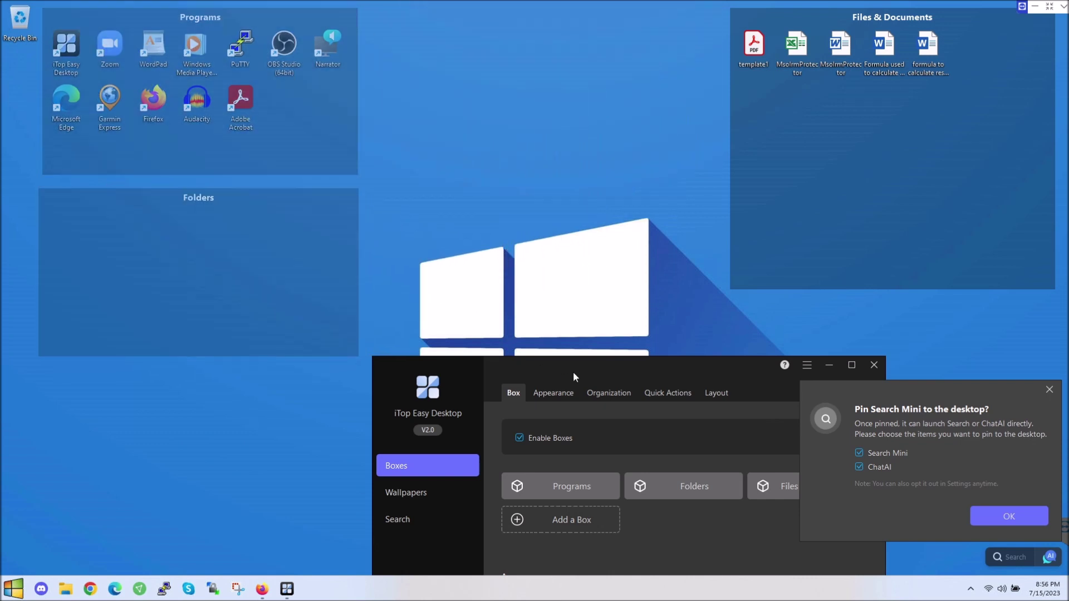
# Shrink the Files & Documents box and move it to the top centre.
pyautogui.moveTo(574, 374); pyautogui.dragTo(235, 229)
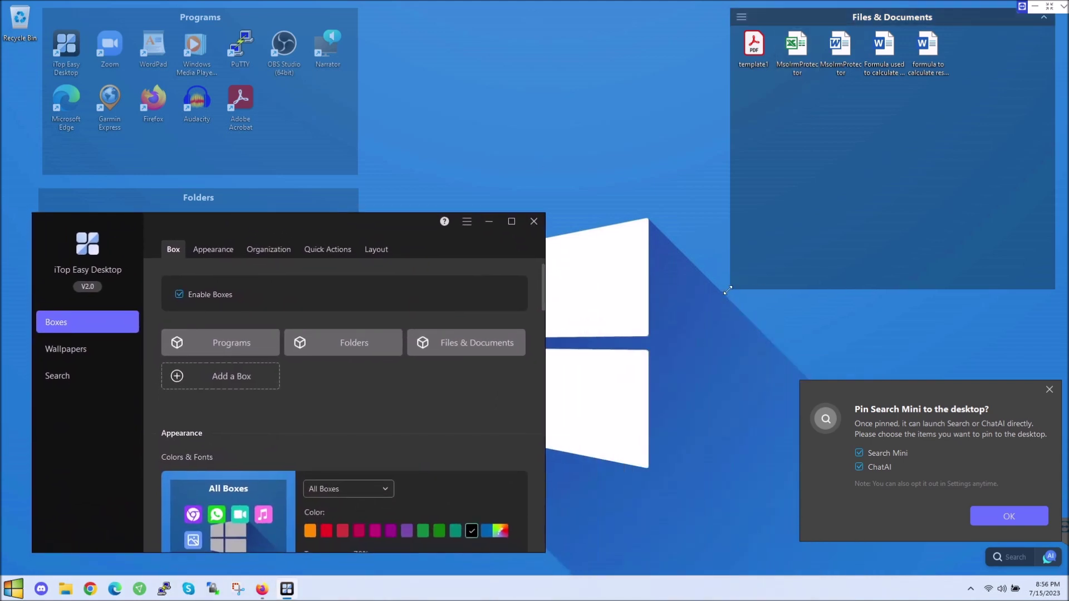
pyautogui.moveTo(729, 289); pyautogui.dragTo(814, 183)
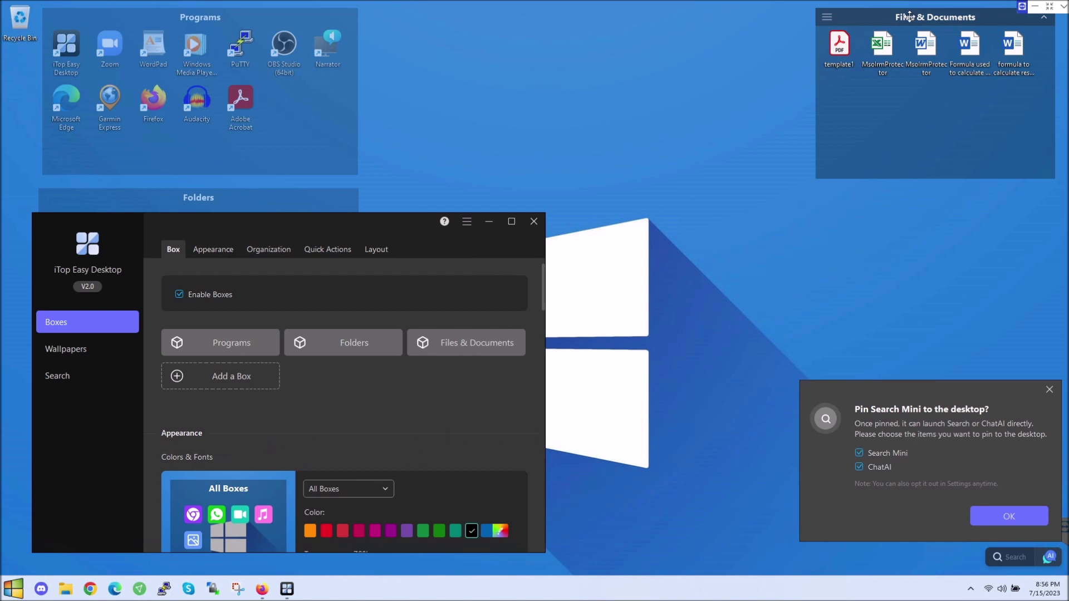
pyautogui.moveTo(910, 16); pyautogui.dragTo(439, 19)
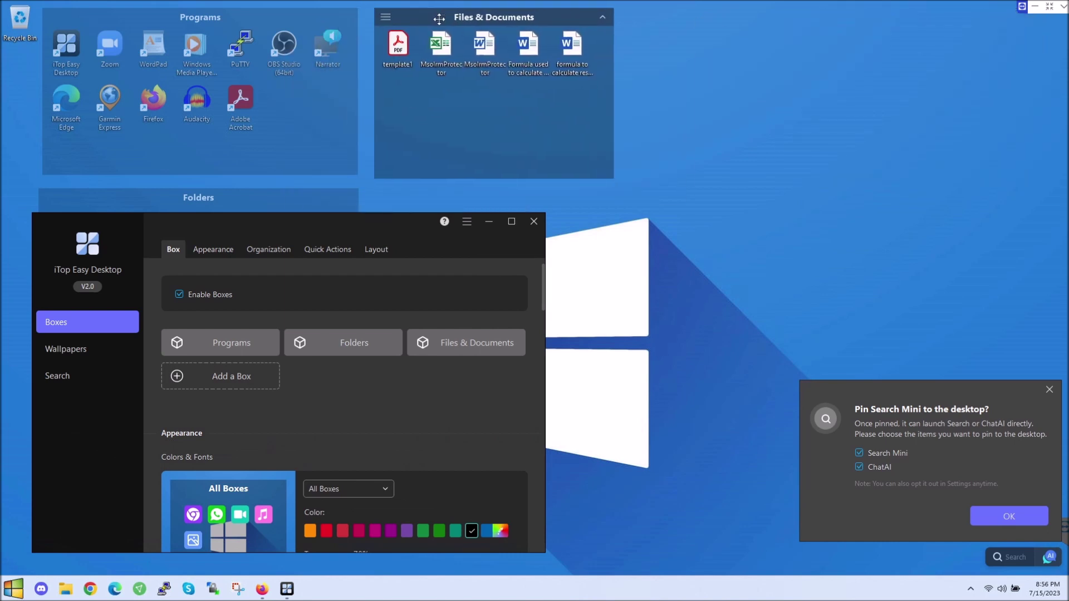
pyautogui.moveTo(331, 225); pyautogui.dragTo(538, 152)
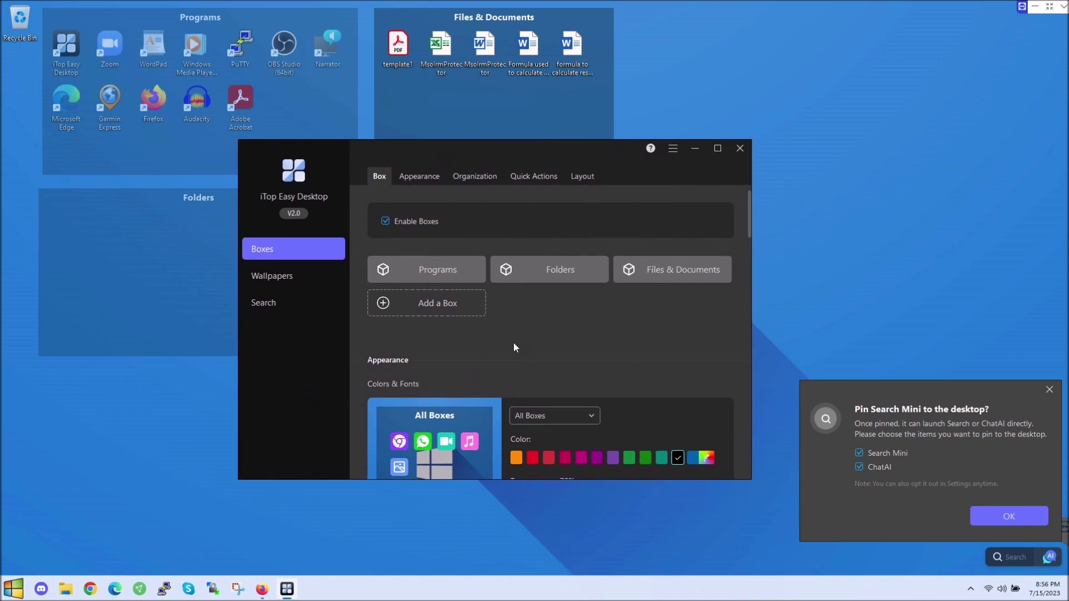
# In Appearance, select the Programs box and tint it magenta, then red.
pyautogui.scroll(-2, 513, 342)
pyautogui.scroll(2, 513, 343)
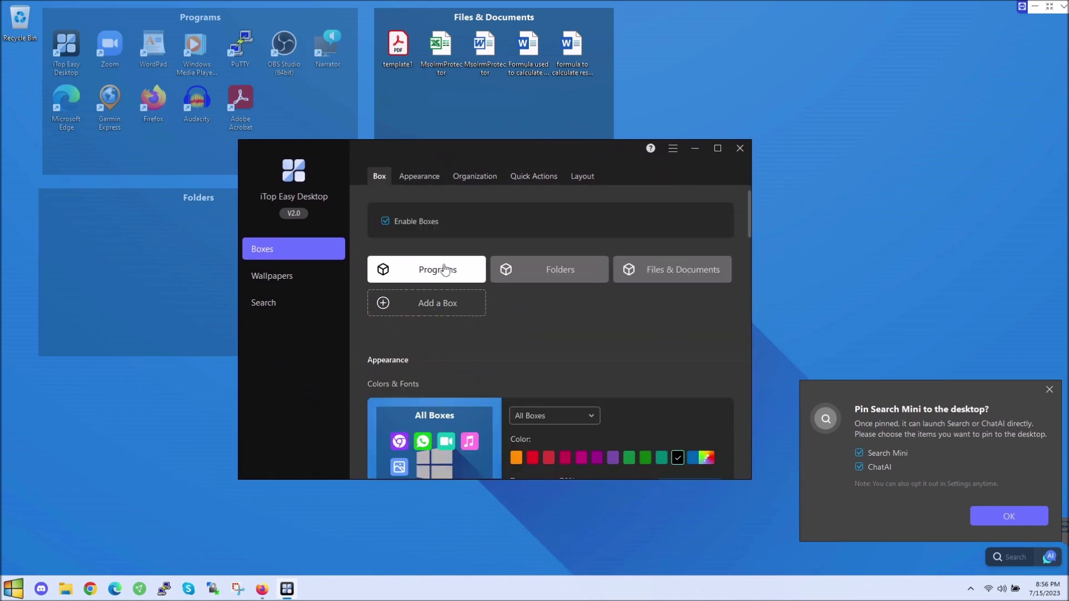
pyautogui.scroll(-2, 501, 284)
pyautogui.click(575, 267)
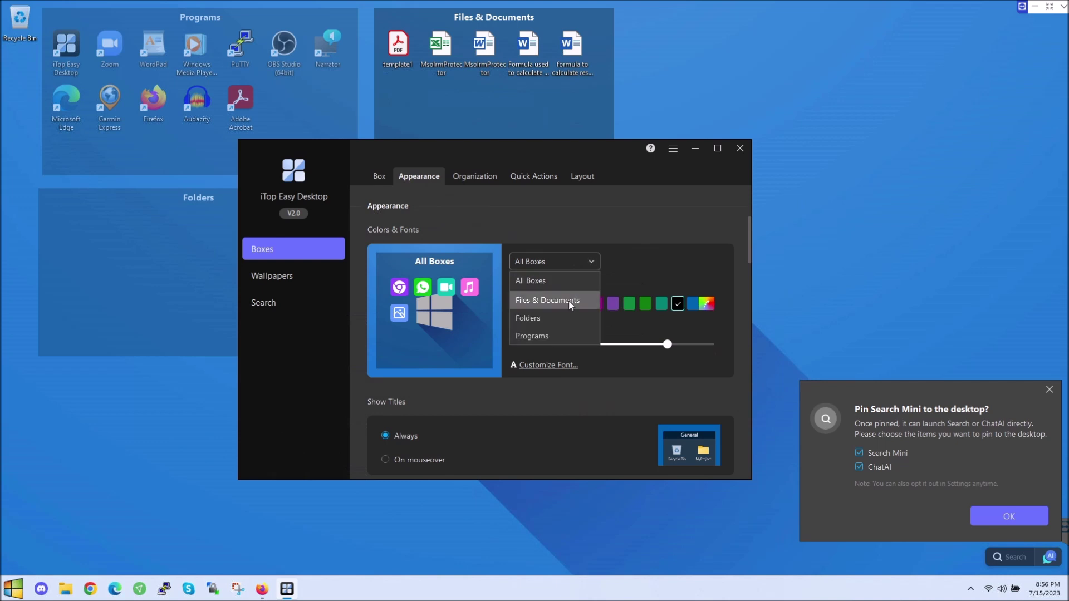
pyautogui.click(553, 334)
pyautogui.moveTo(538, 147); pyautogui.dragTo(682, 171)
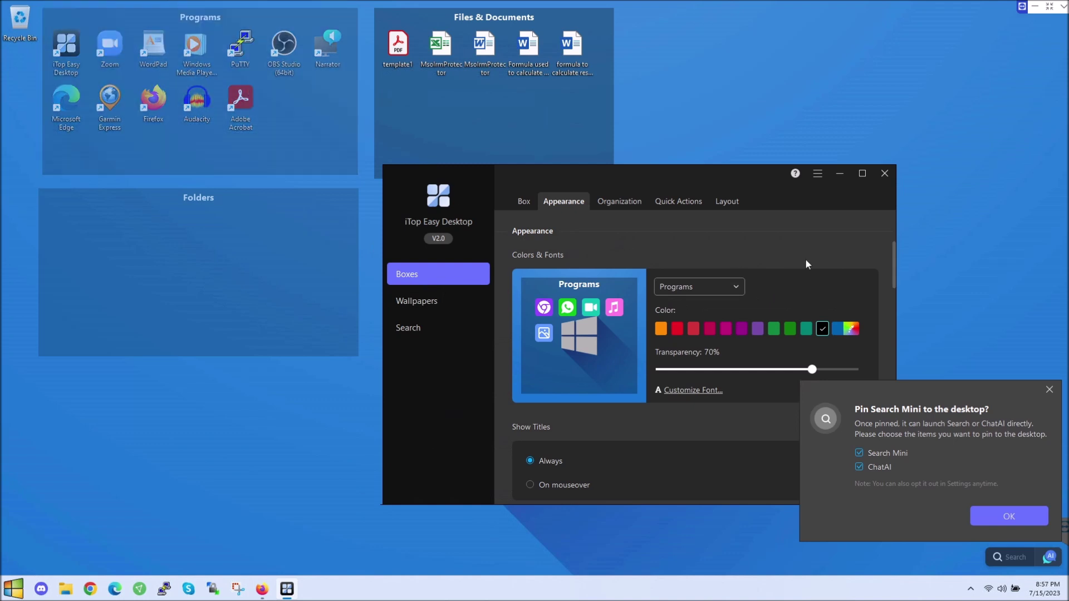
pyautogui.click(726, 328)
pyautogui.moveTo(693, 175); pyautogui.dragTo(734, 159)
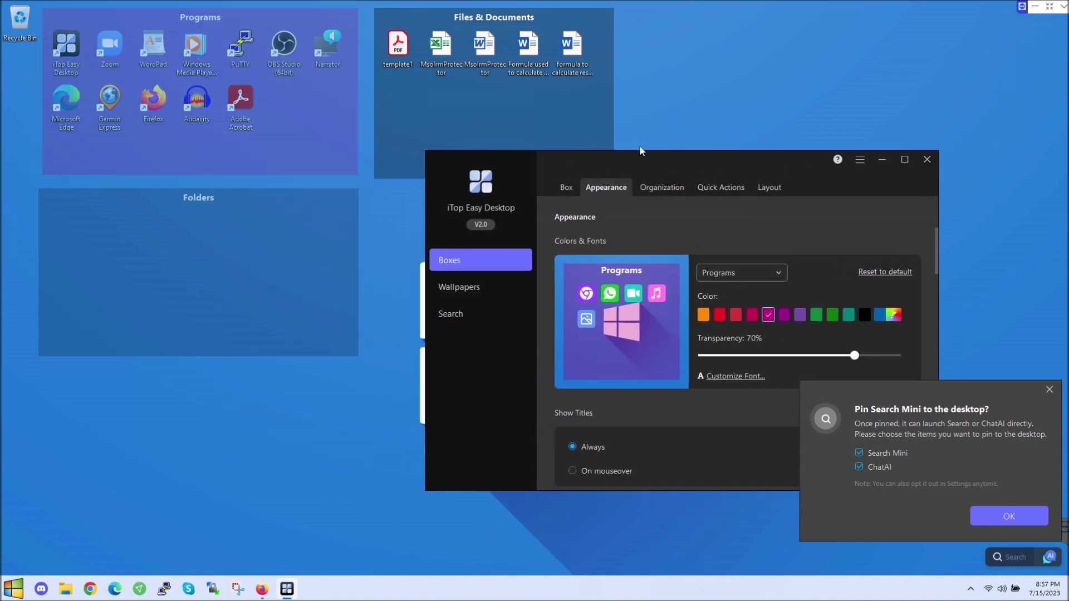
pyautogui.moveTo(640, 150); pyautogui.dragTo(654, 197)
pyautogui.click(589, 300)
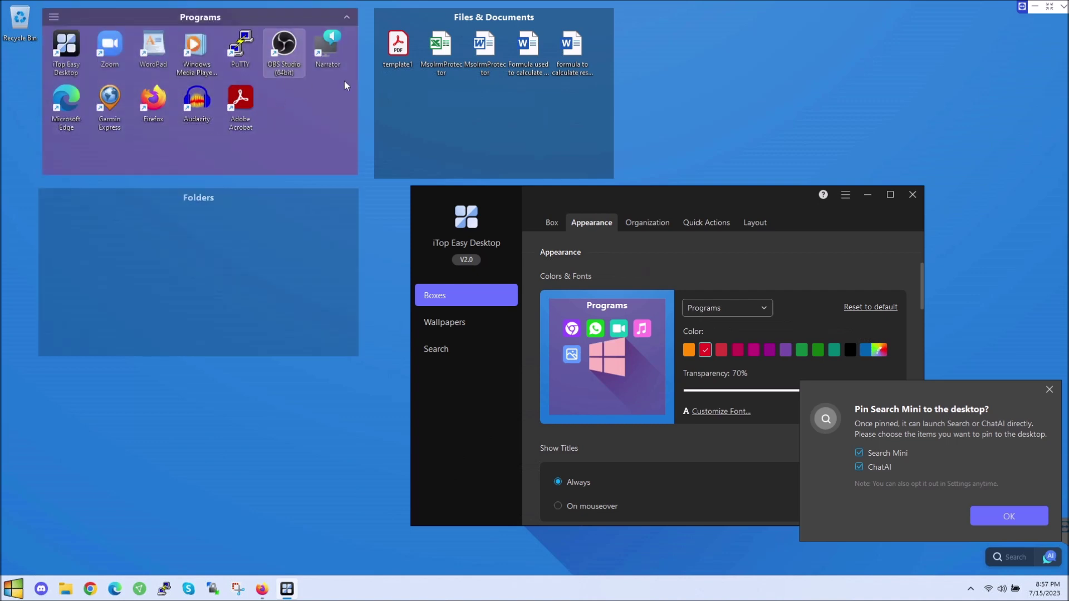
# Tint the Files & Documents box: try green, orange, red, magenta and black, settling on teal-green.
pyautogui.click(713, 311)
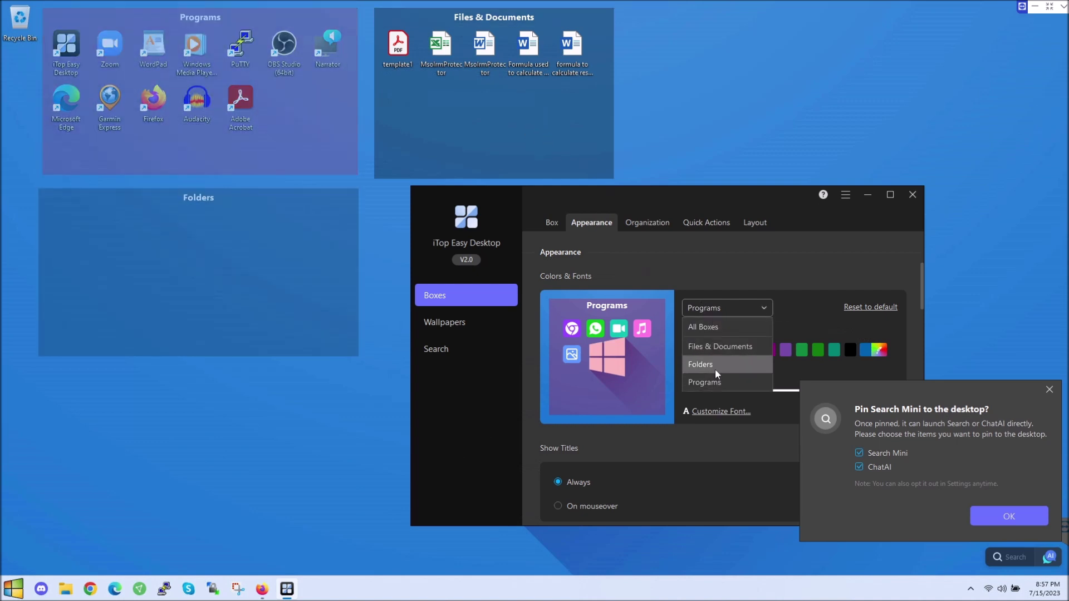
pyautogui.click(716, 347)
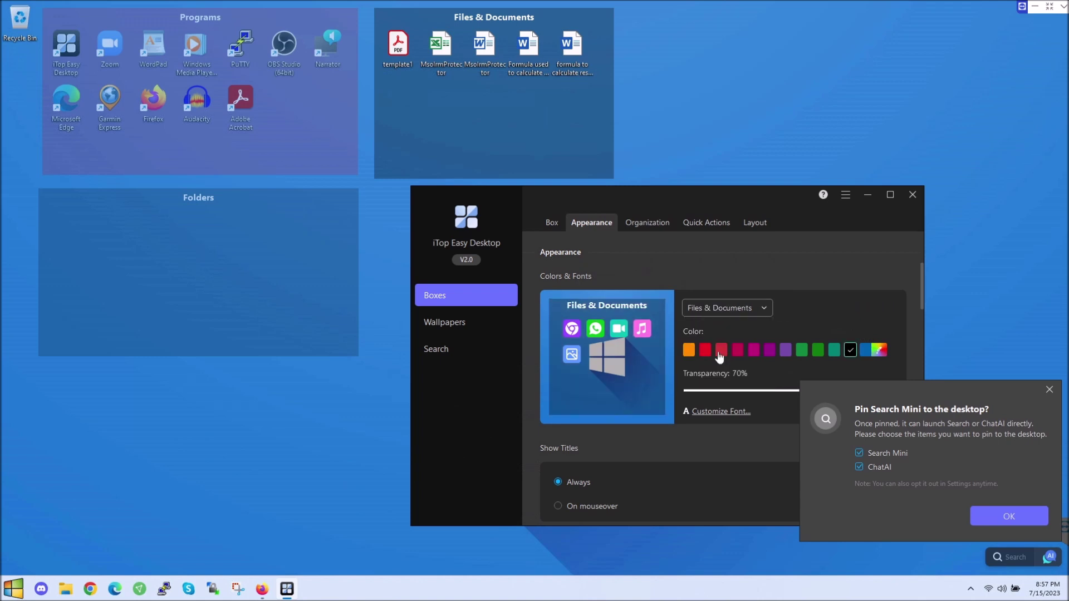
pyautogui.click(801, 356)
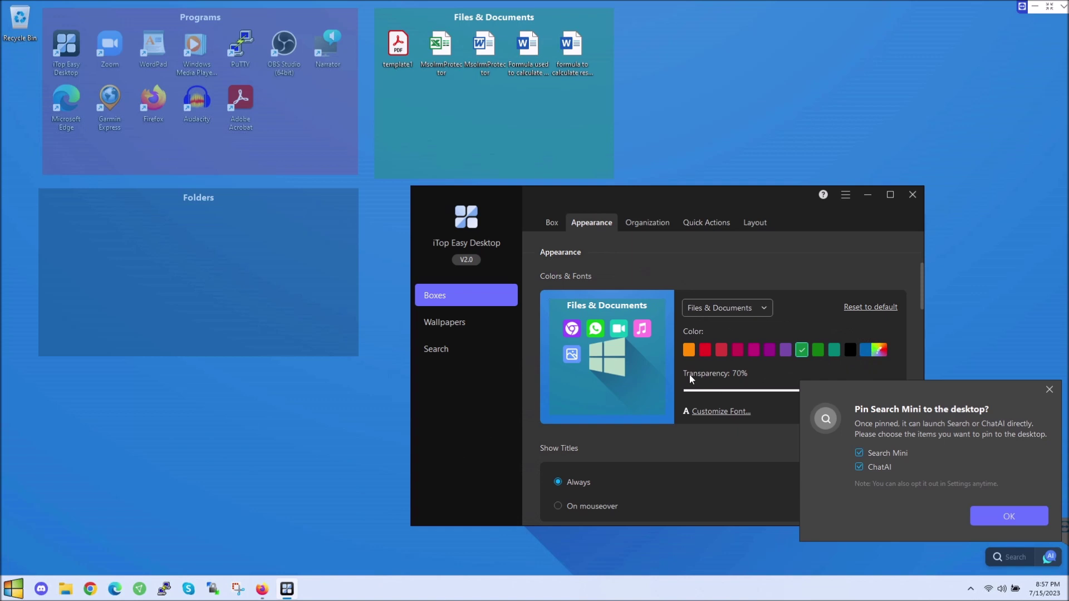
pyautogui.click(688, 349)
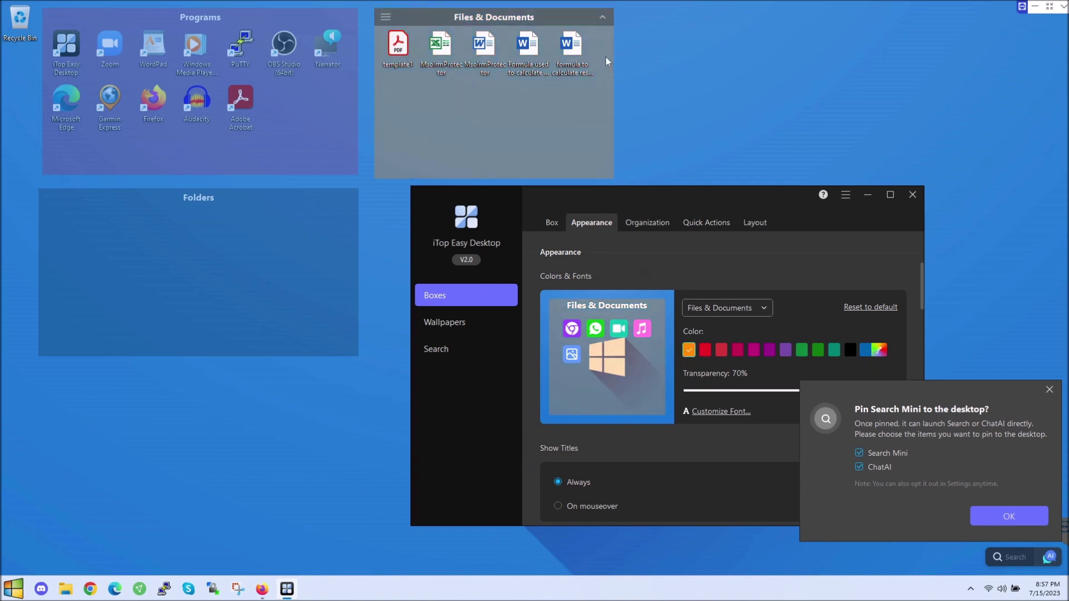
pyautogui.moveTo(637, 199); pyautogui.dragTo(620, 200)
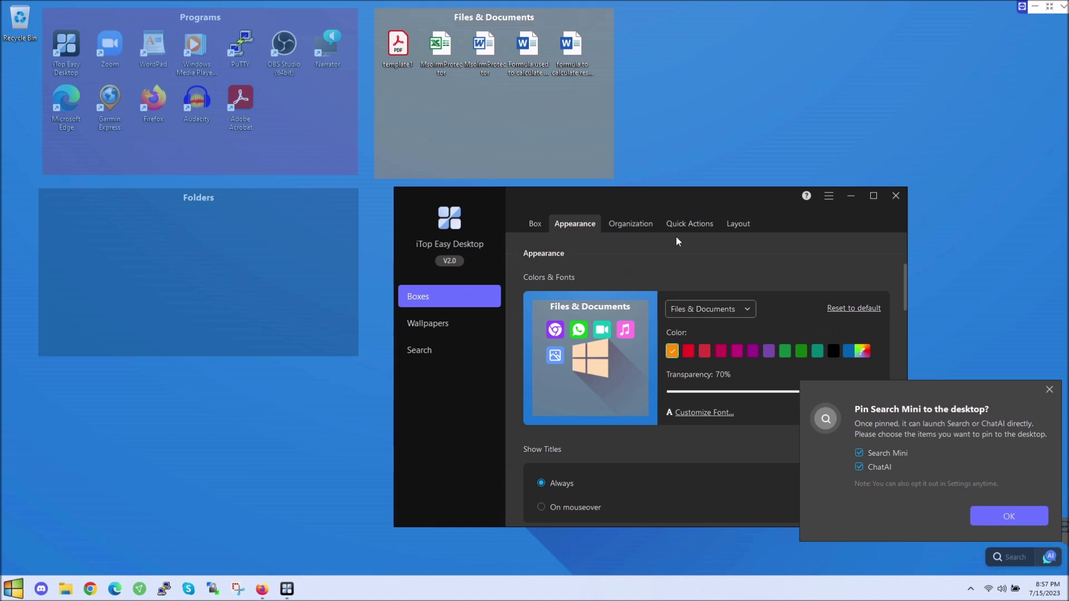
pyautogui.click(689, 352)
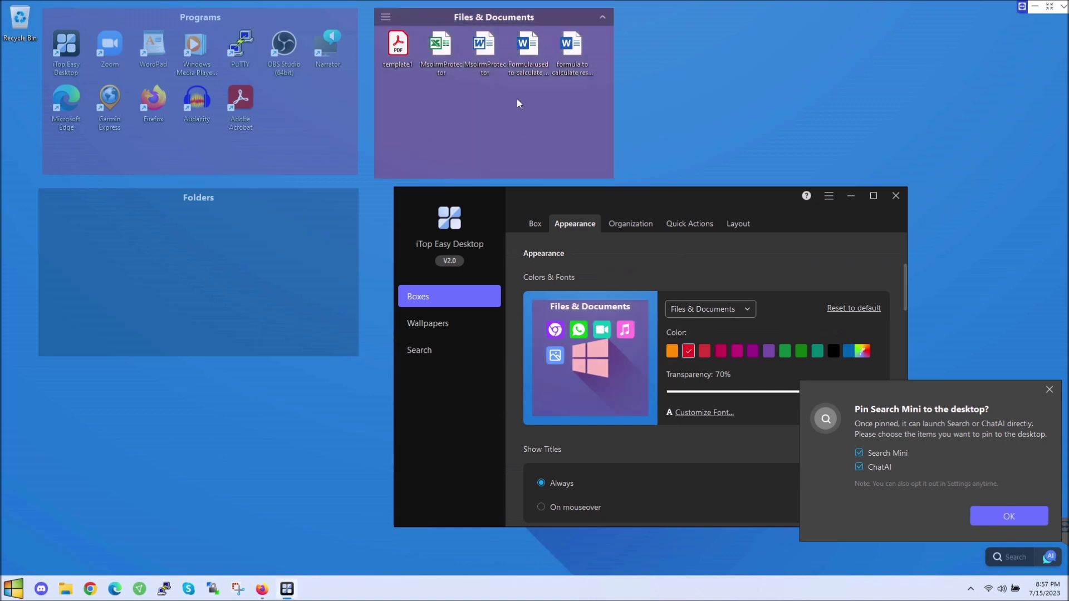
pyautogui.click(720, 350)
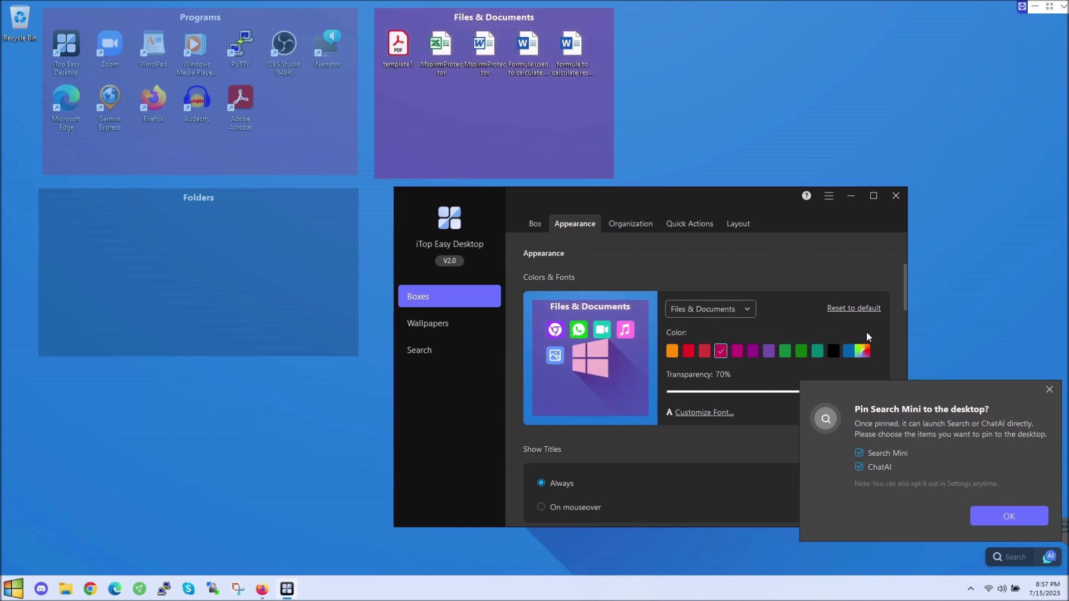
pyautogui.click(786, 351)
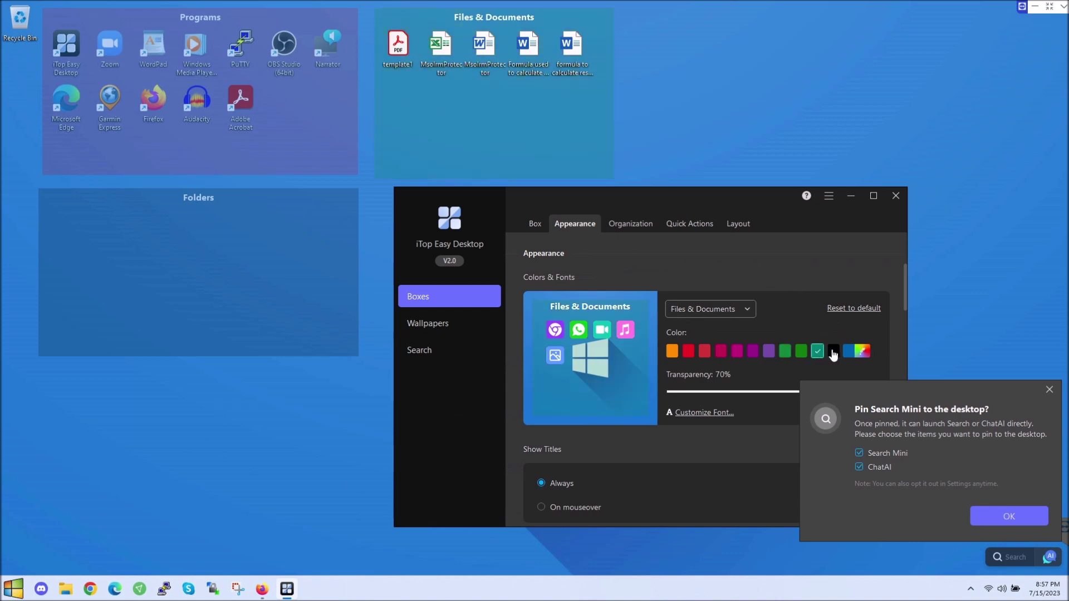
pyautogui.click(833, 352)
pyautogui.click(784, 350)
pyautogui.moveTo(659, 192); pyautogui.dragTo(609, 190)
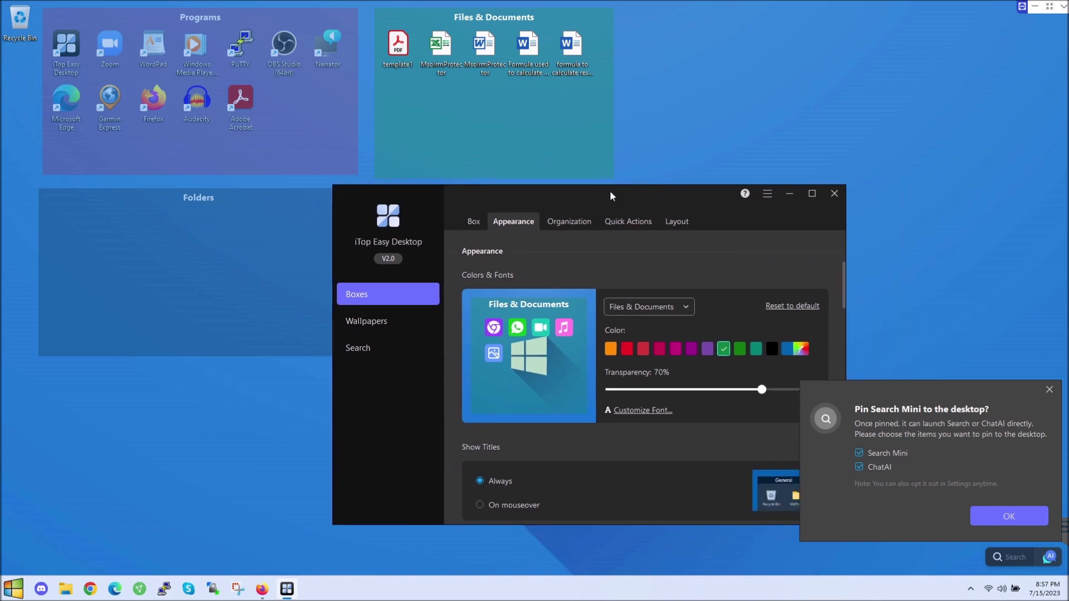
# View the Organization box rules, then the Quick Actions page with icon hide/show and hotkeys.
pyautogui.click(566, 222)
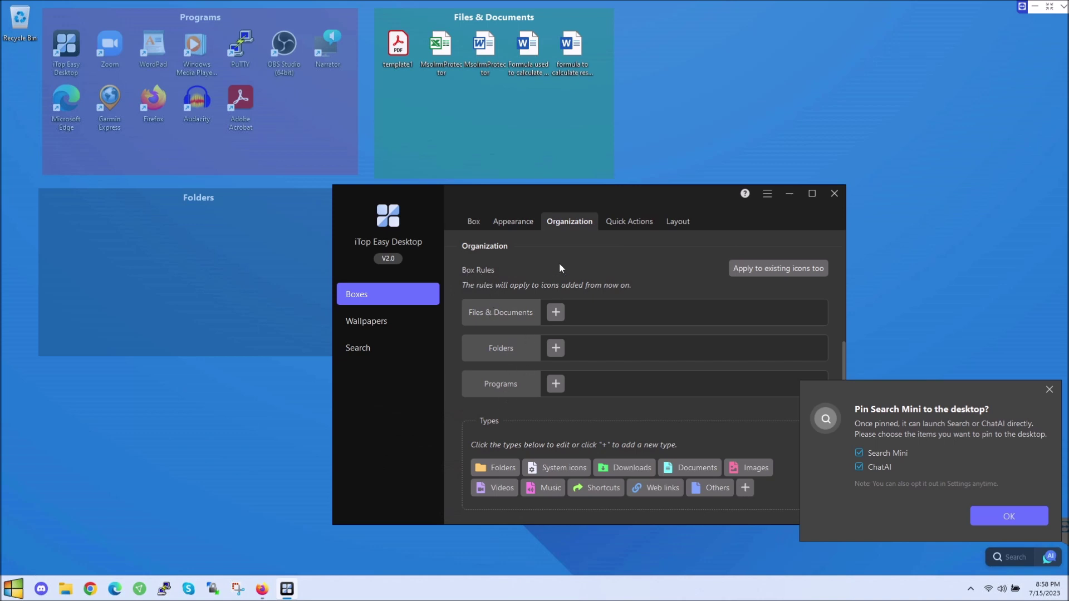
pyautogui.click(620, 221)
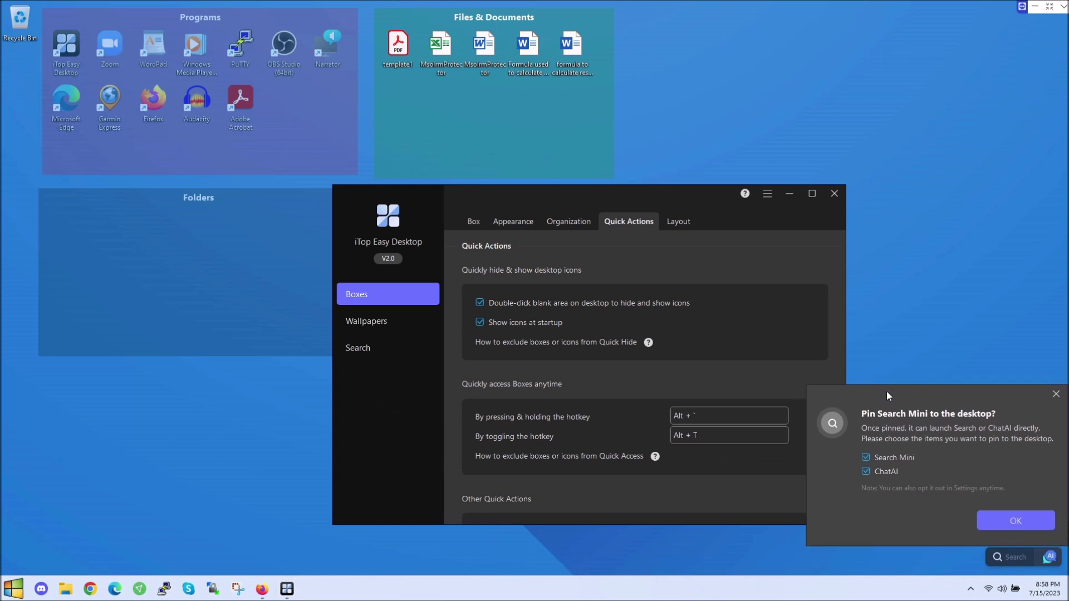
pyautogui.moveTo(580, 200); pyautogui.dragTo(466, 156)
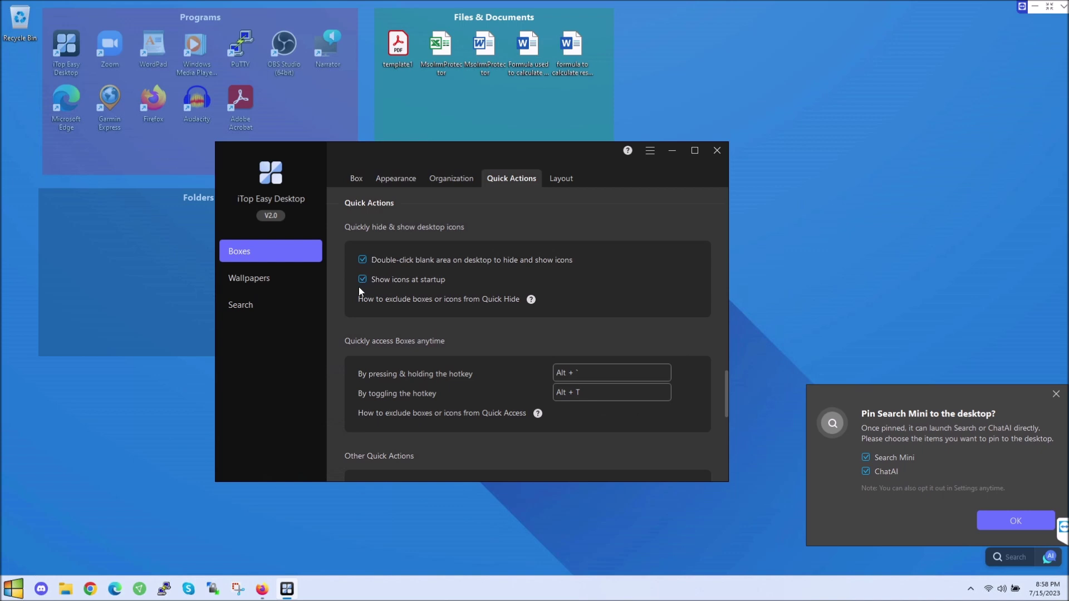
pyautogui.scroll(-5, 359, 286)
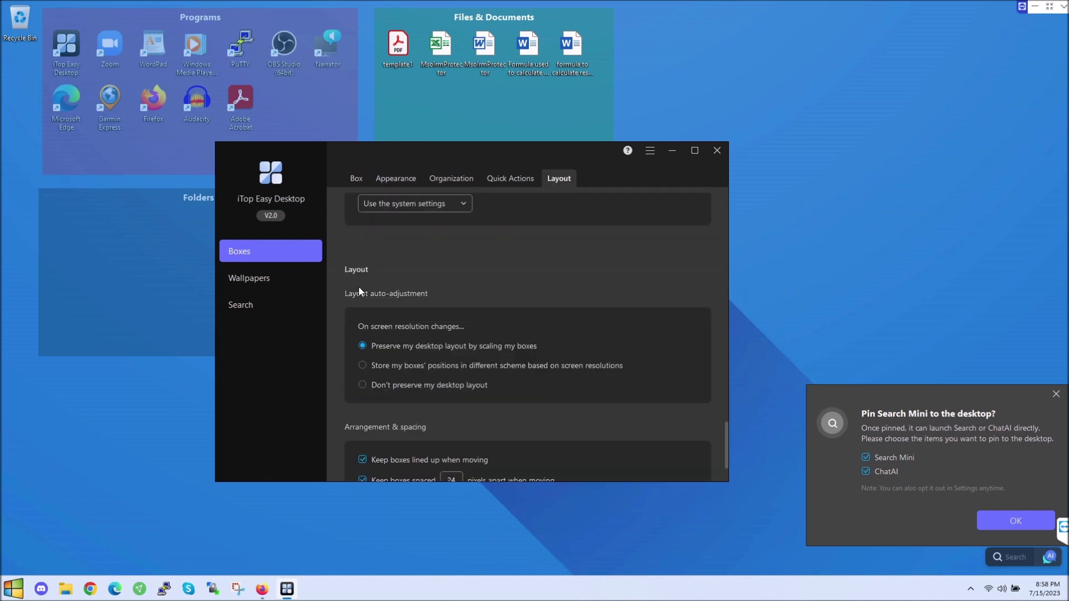
# Open the Layout tab showing auto-adjustment and 24-pixel arrangement spacing options.
pyautogui.scroll(-1, 359, 288)
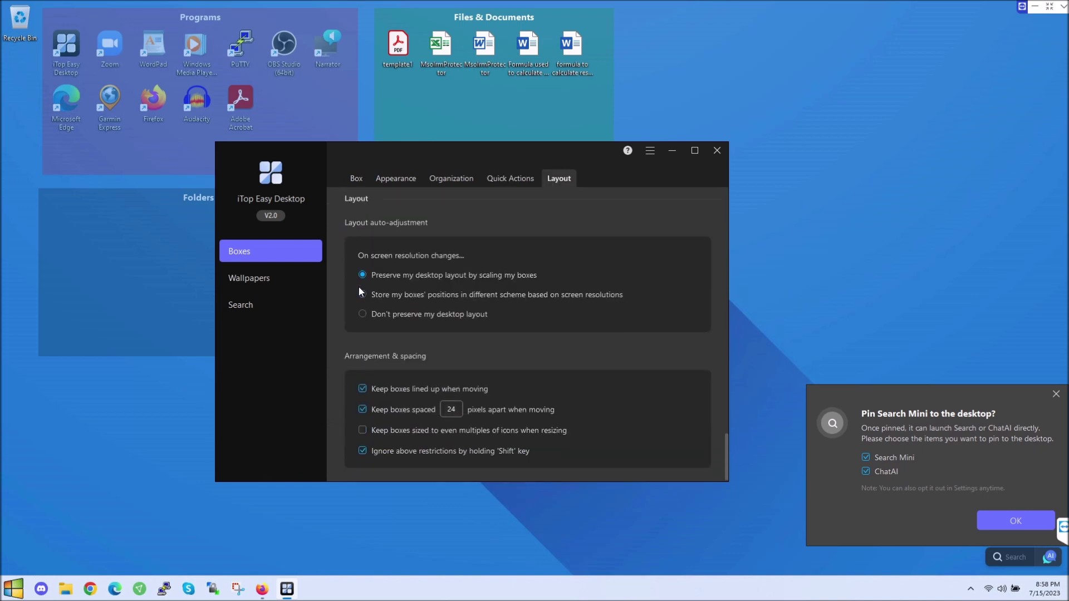
pyautogui.scroll(6, 372, 355)
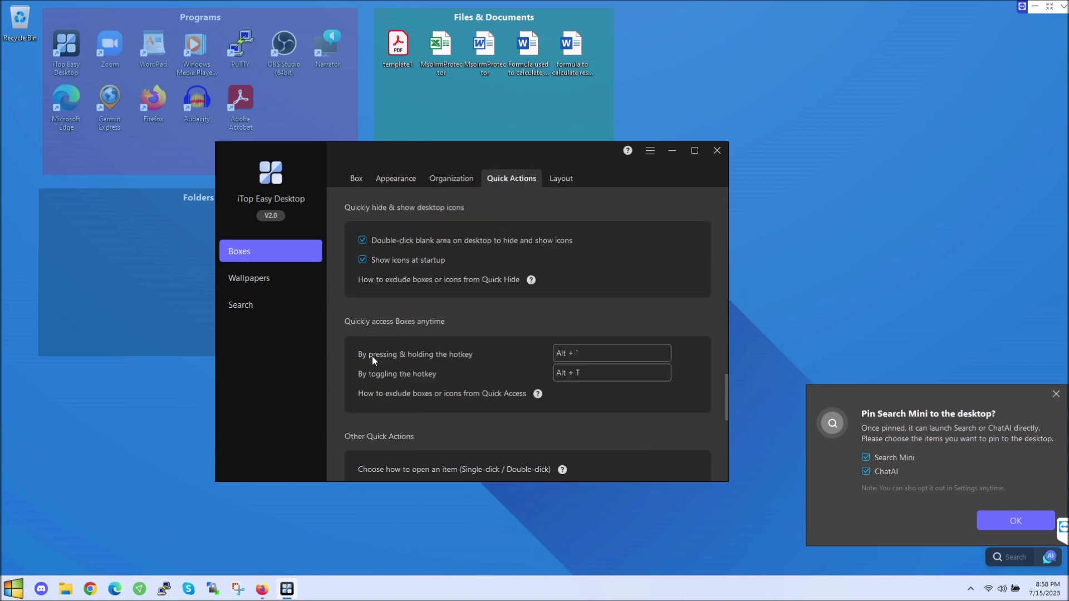
pyautogui.scroll(2, 372, 356)
pyautogui.click(561, 179)
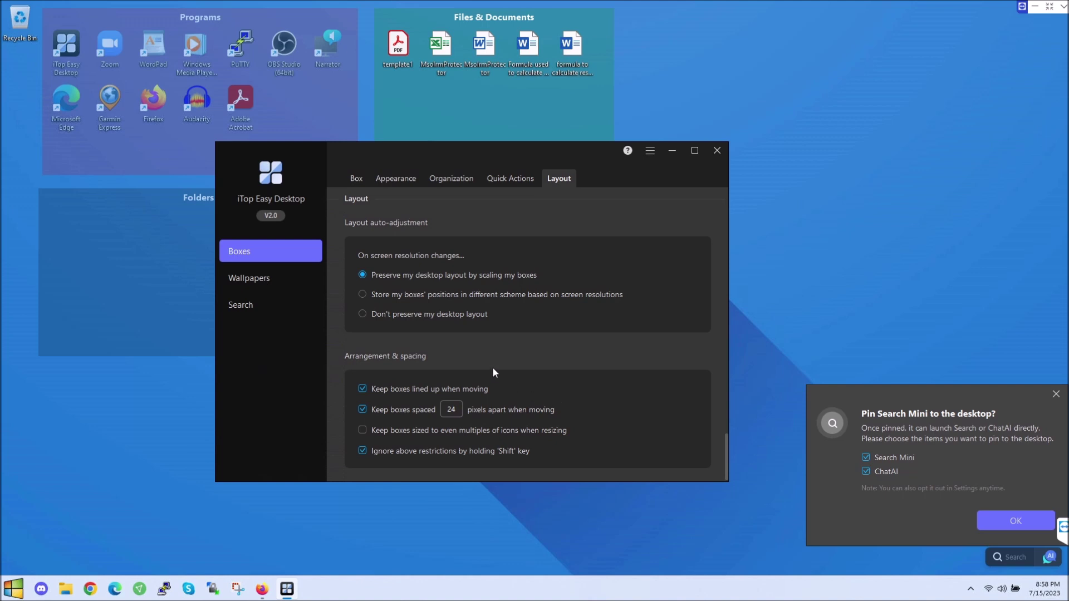
# Browse the Live Wallpapers gallery, then switch to the Search settings.
pyautogui.click(248, 278)
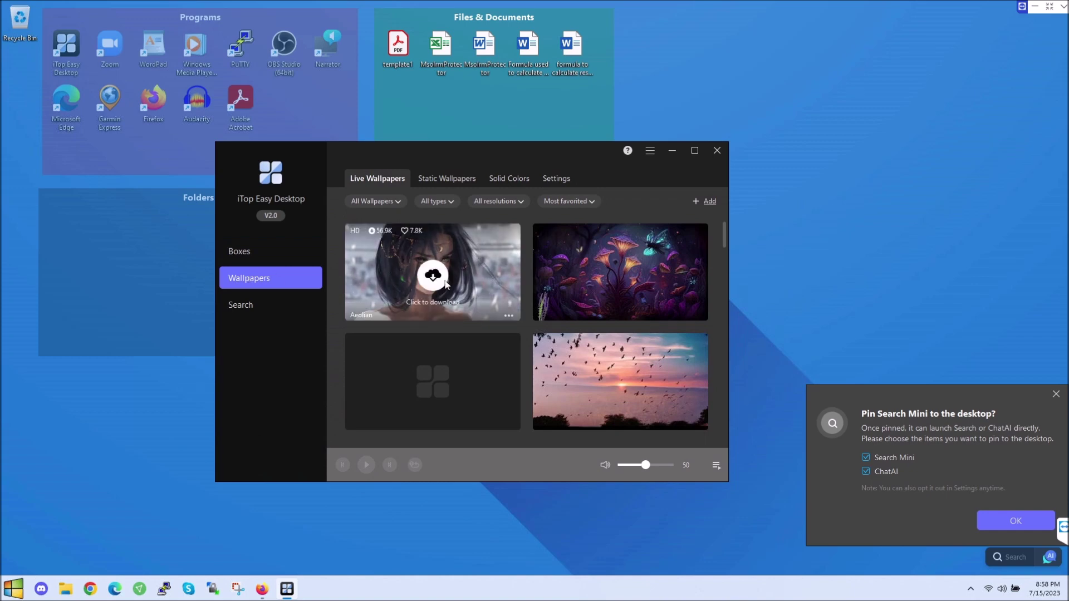
pyautogui.moveTo(413, 282)
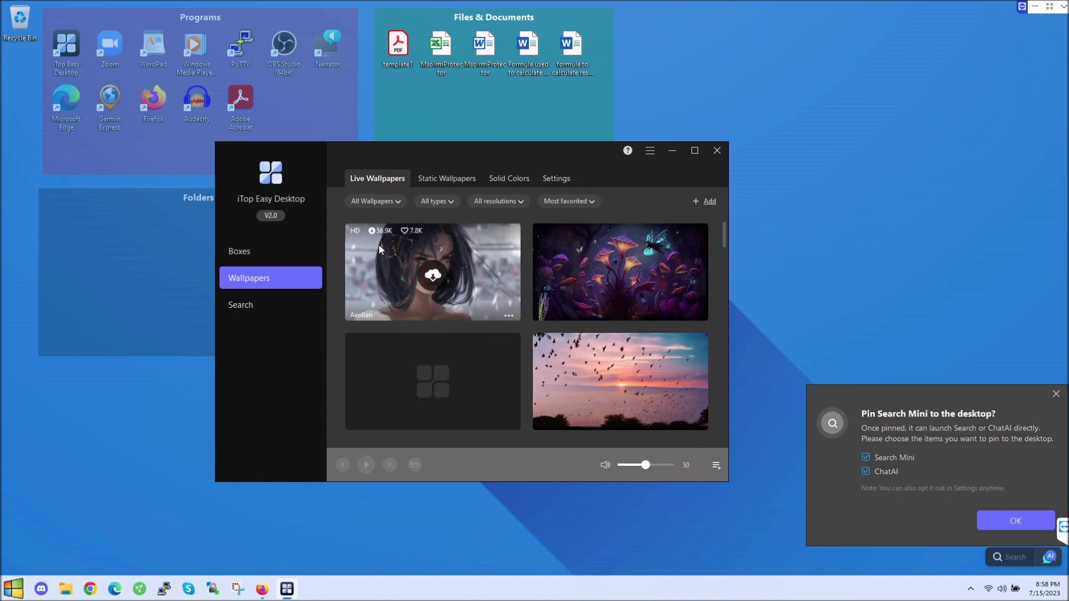
pyautogui.moveTo(665, 283)
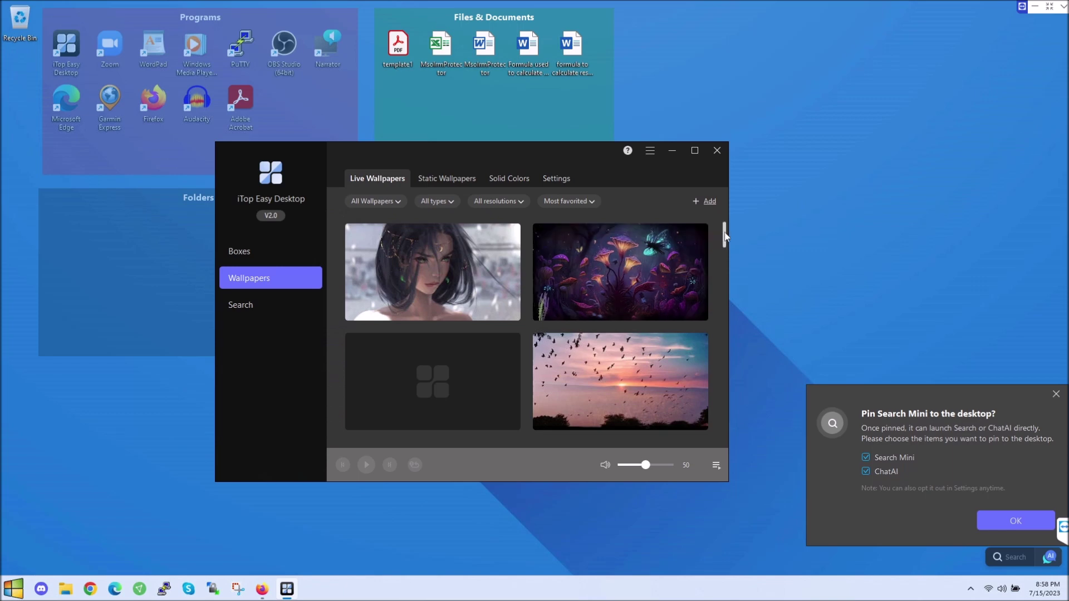
pyautogui.moveTo(725, 237); pyautogui.dragTo(731, 191)
pyautogui.click(246, 307)
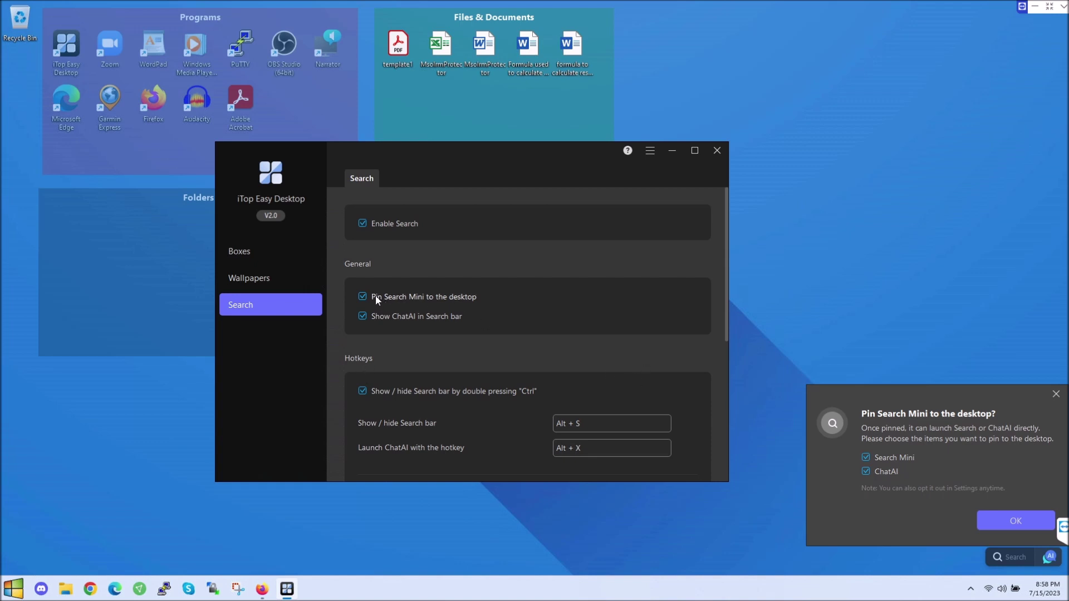
# Move the Pin Search Mini popup toward the centre of the screen.
pyautogui.moveTo(891, 394); pyautogui.dragTo(844, 345)
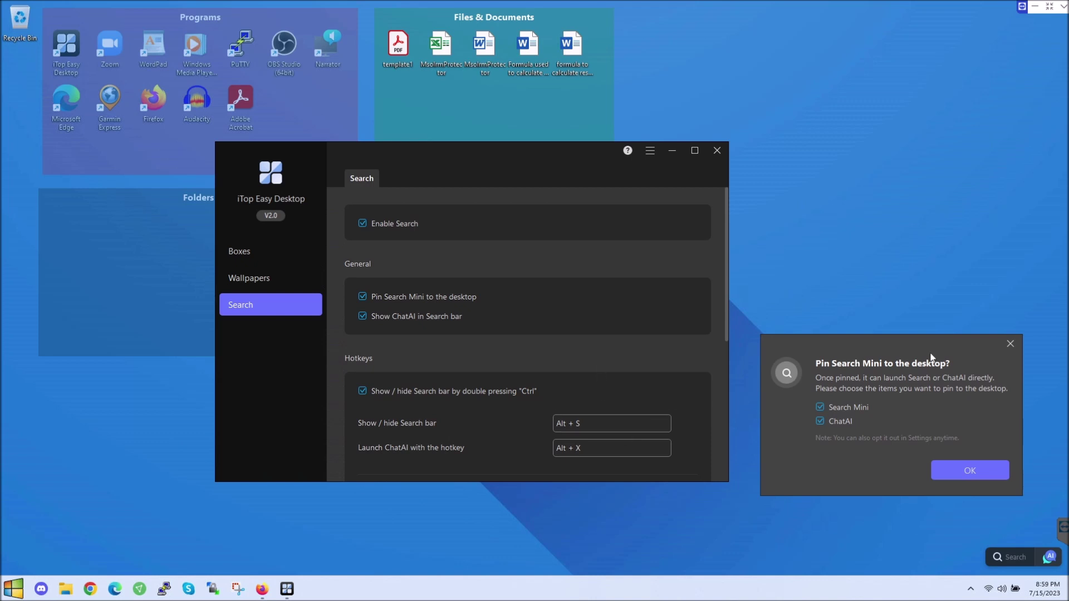
# Dismiss the Pin Search Mini popup and return to the Box page listing all three boxes.
pyautogui.click(1011, 344)
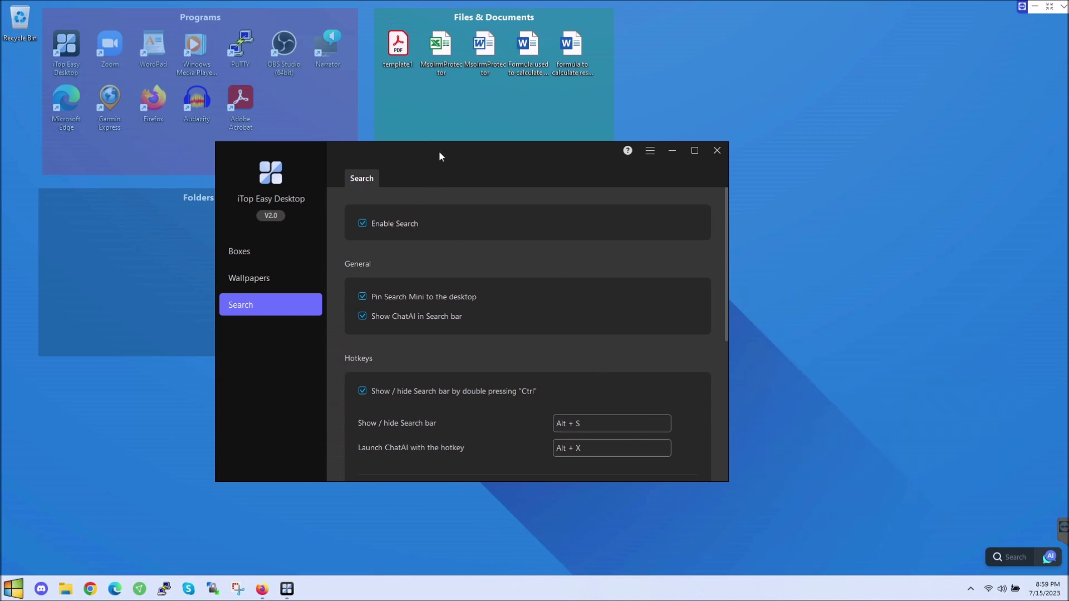
pyautogui.moveTo(439, 151); pyautogui.dragTo(598, 196)
pyautogui.click(437, 301)
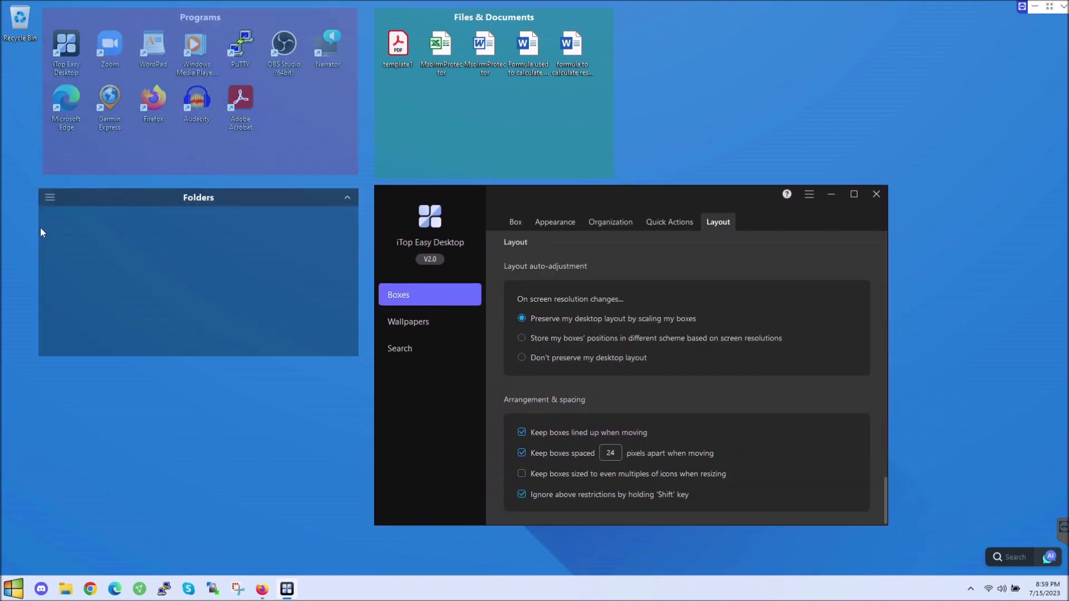
pyautogui.click(13, 588)
pyautogui.click(13, 589)
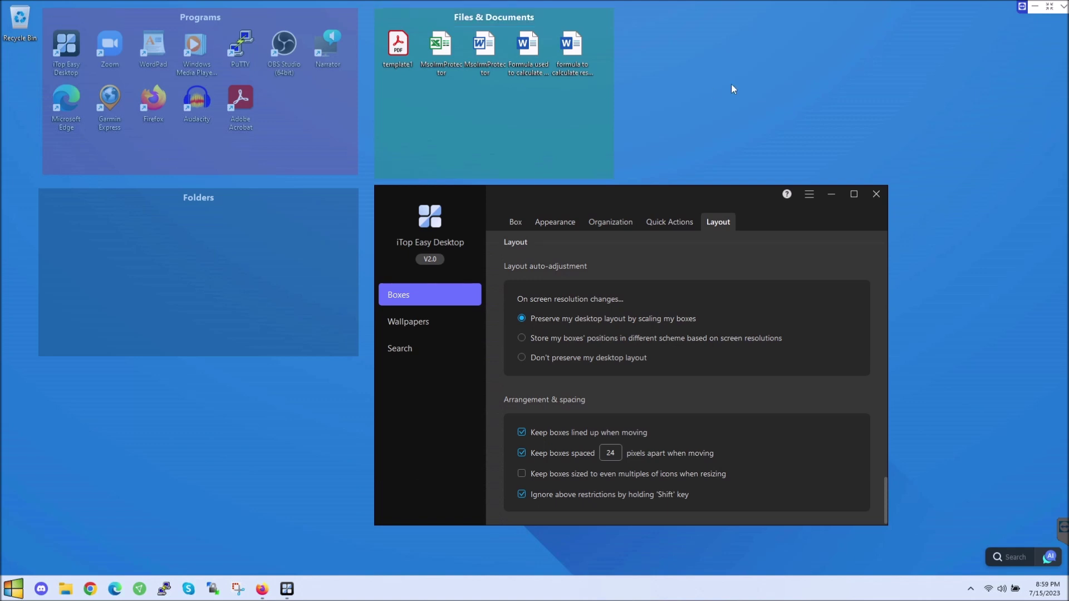
pyautogui.click(515, 223)
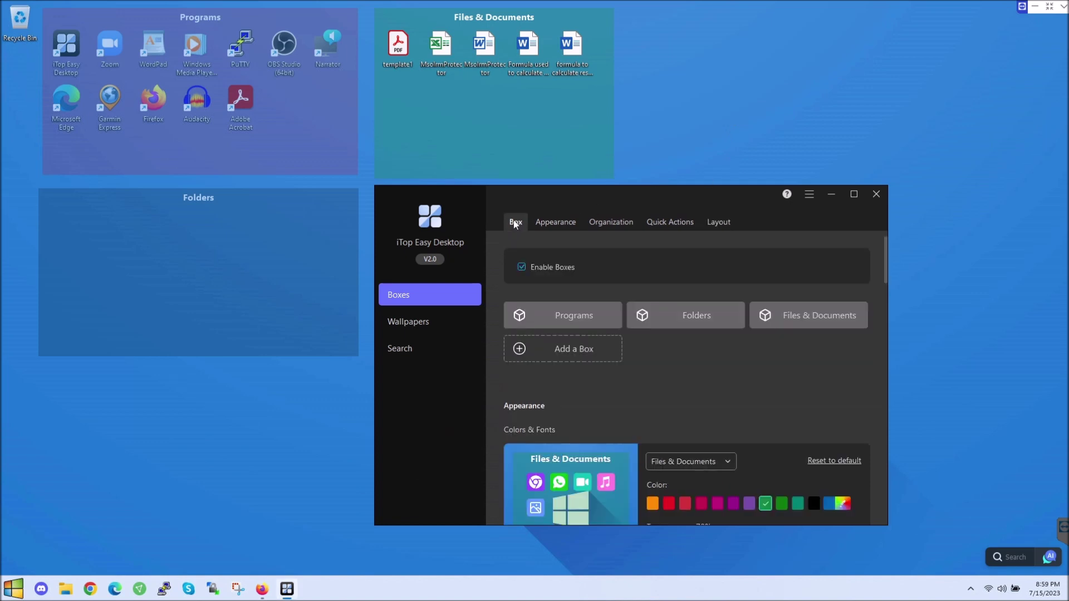
pyautogui.moveTo(620, 194)
pyautogui.mouseDown()
pyautogui.moveTo(613, 245)
pyautogui.moveTo(619, 195)
pyautogui.mouseUp()
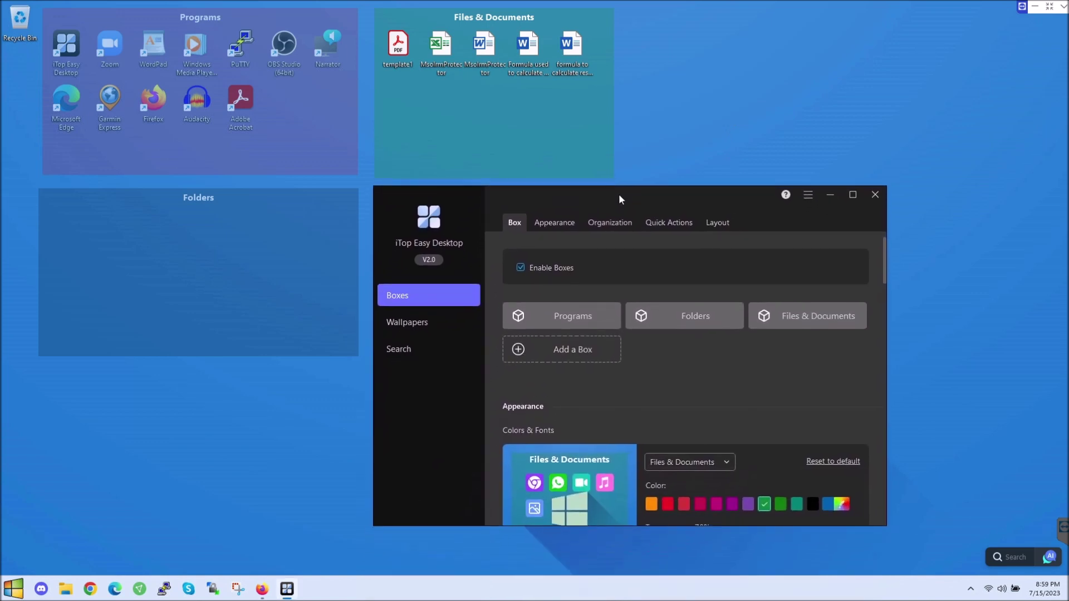